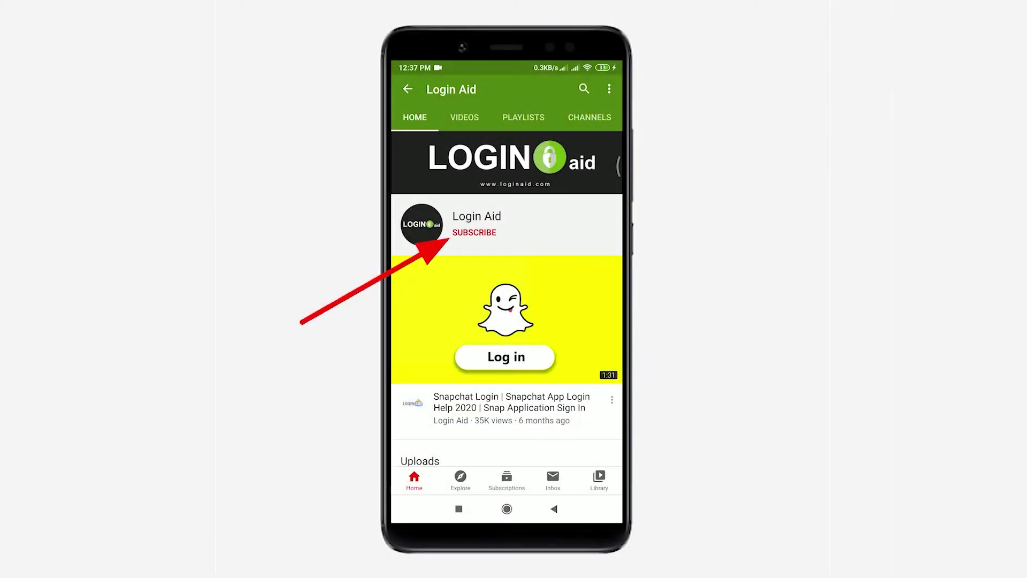
Subscribe to the Login Aid channel and set its notification bell to All.
{"action": "left_click", "coordinate": [473, 232]}
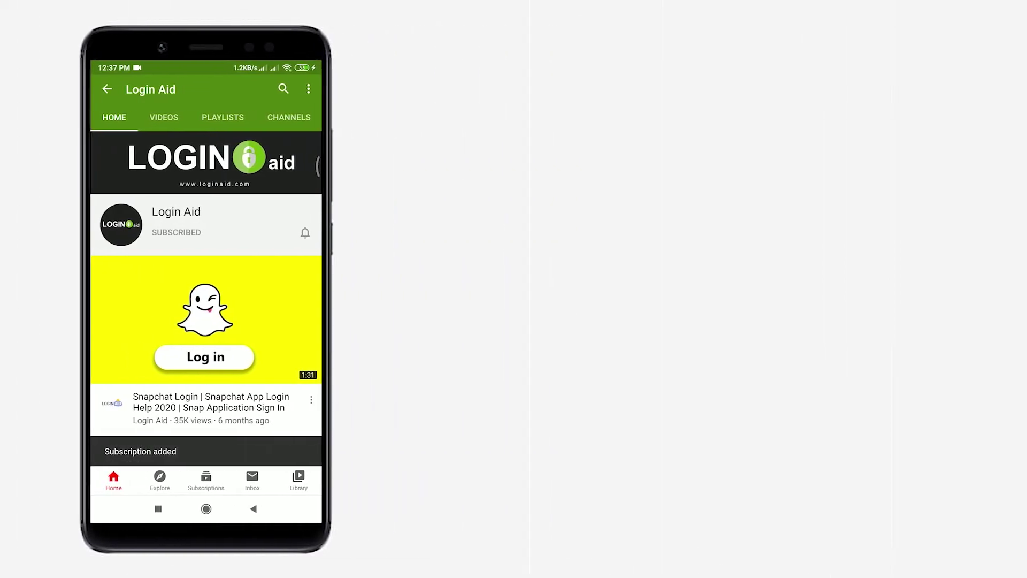
{"action": "left_click", "coordinate": [562, 232]}
{"action": "left_click", "coordinate": [271, 204]}
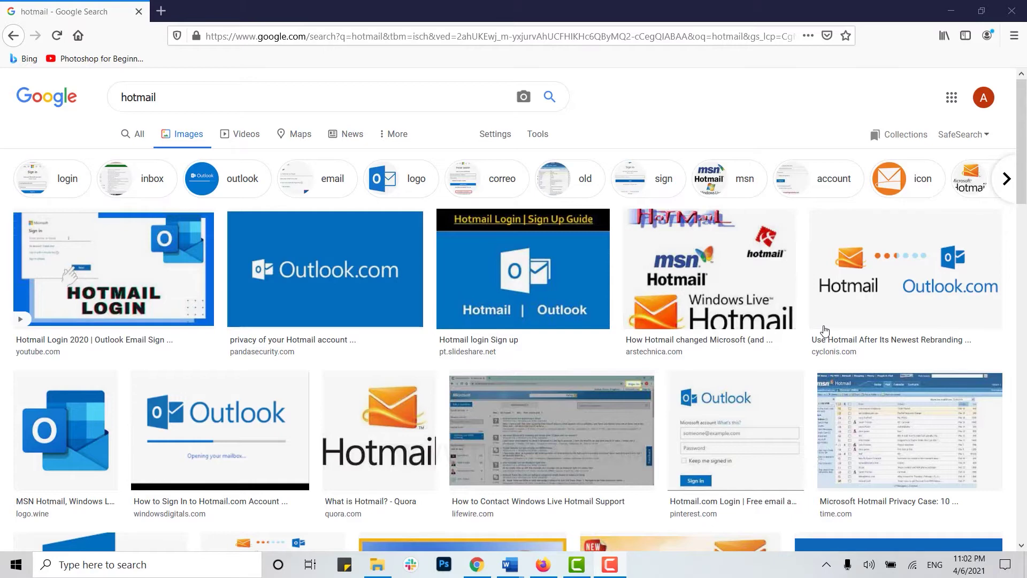
Load hotmail.com in a new Firefox tab.
{"action": "left_click", "coordinate": [165, 20]}
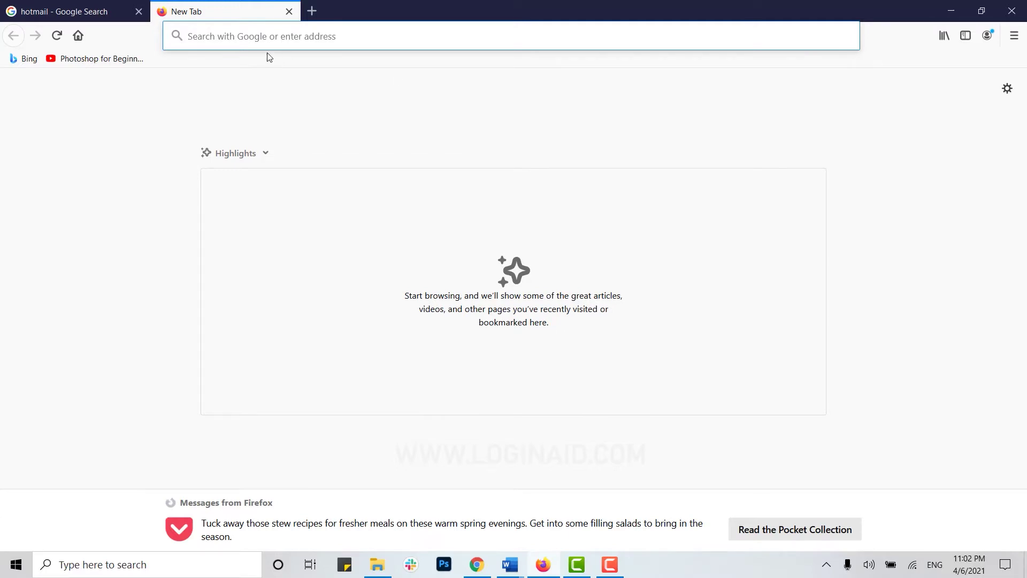
{"action": "type", "text": "hotmail"}
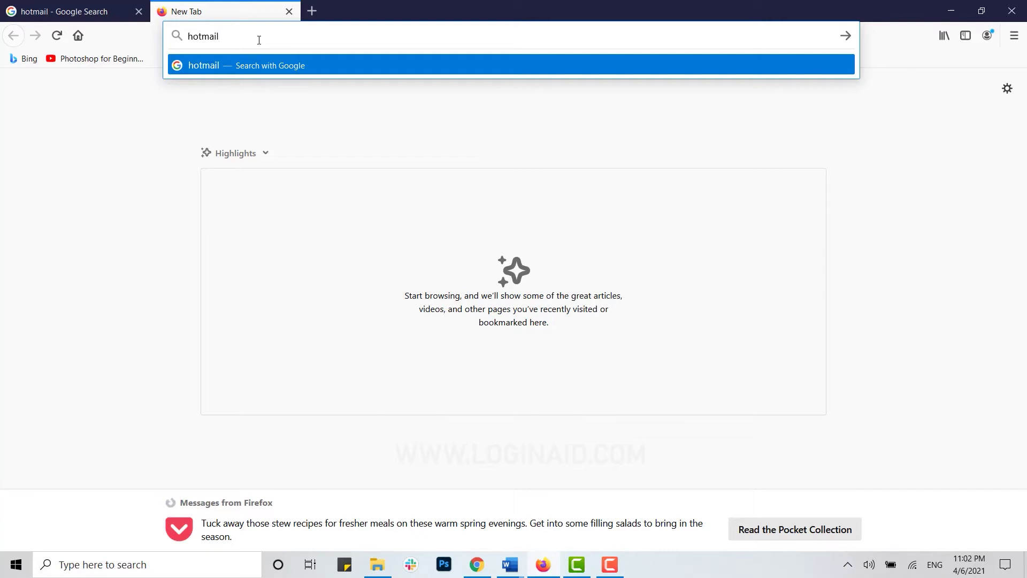
{"action": "type", "text": ".com"}
{"action": "key", "text": "Return"}
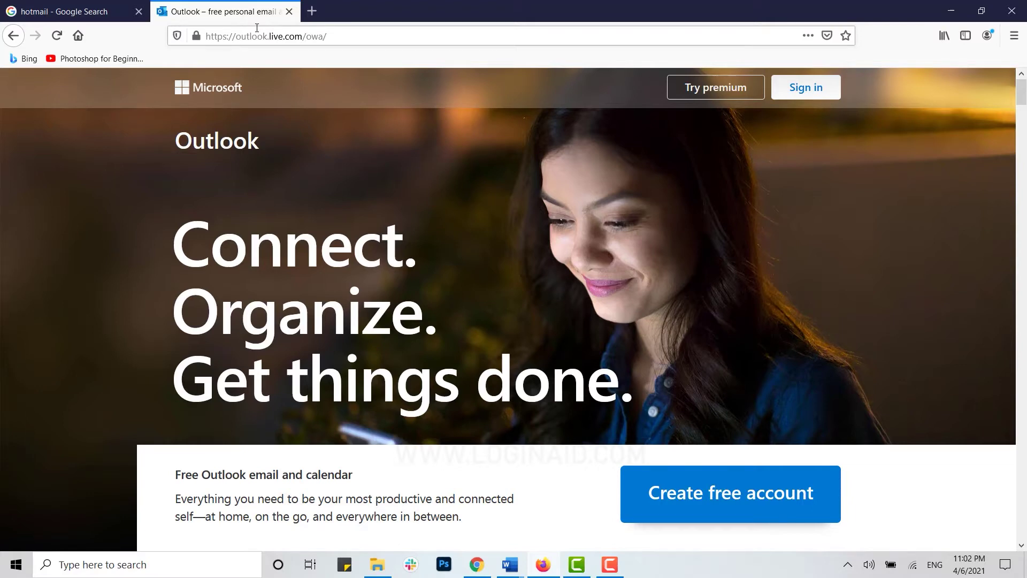
Sign in to Outlook with the Hotmail account's e-mail address and pasted password.
{"action": "left_click", "coordinate": [802, 88]}
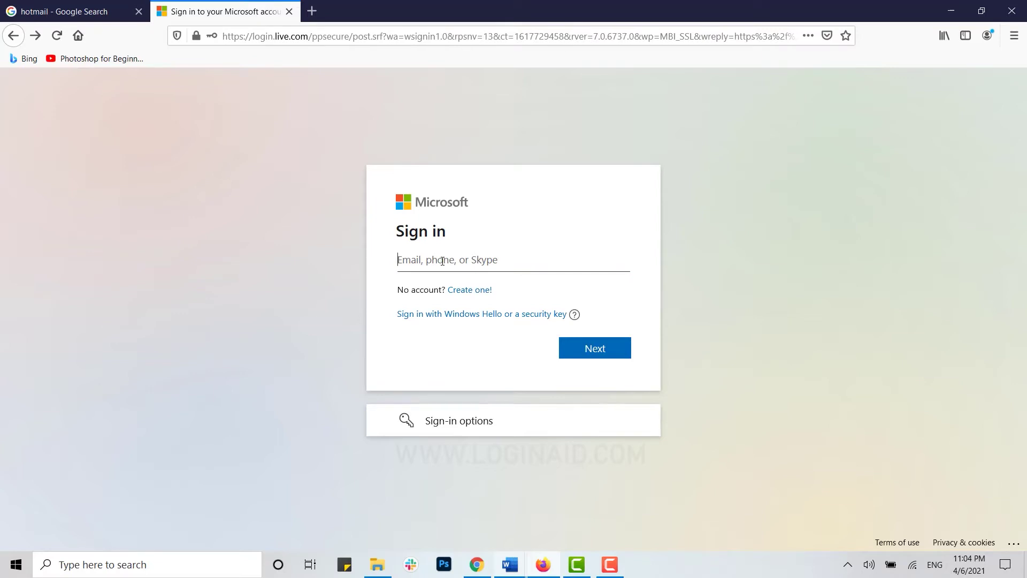
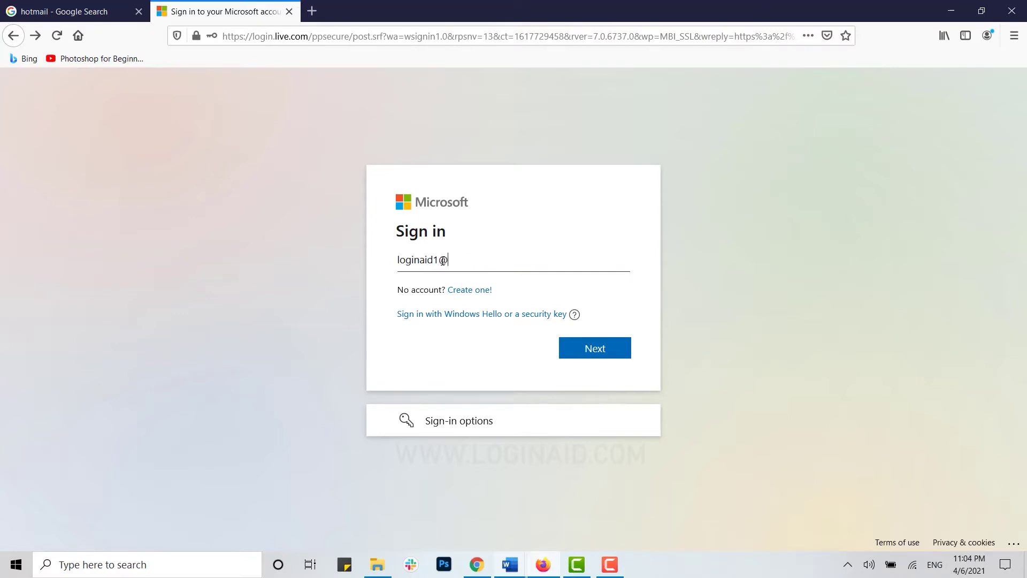
{"action": "left_click", "coordinate": [589, 352]}
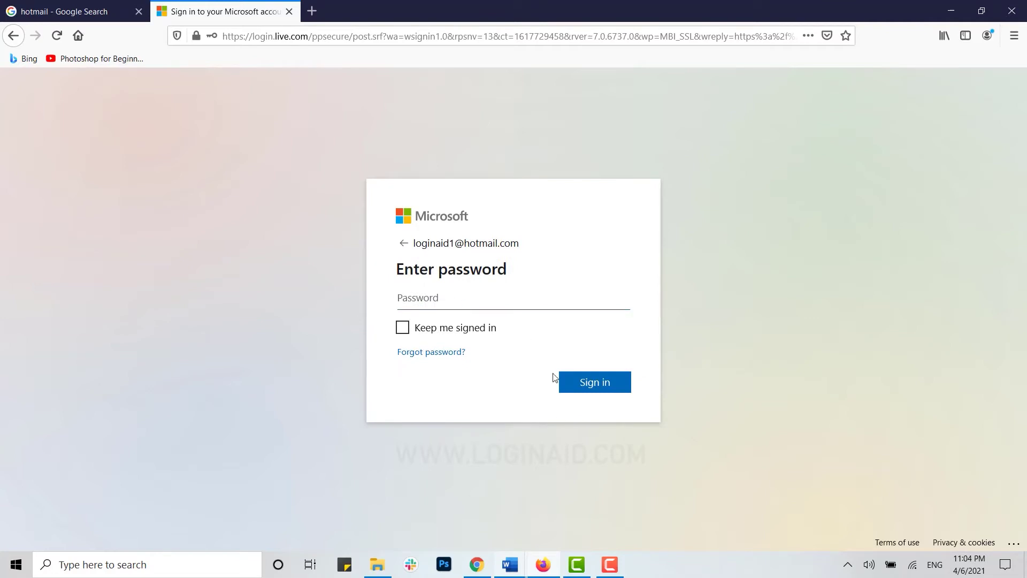
{"action": "key", "text": "ctrl+v"}
{"action": "left_click", "coordinate": [595, 386]}
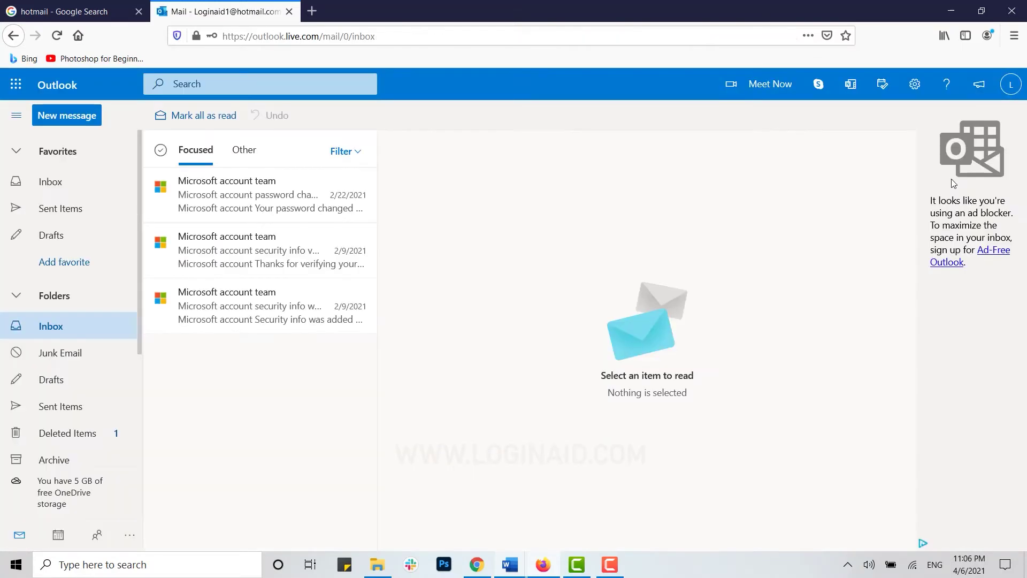
Go to the Microsoft account Security page and choose Change my password.
{"action": "left_click", "coordinate": [1013, 89]}
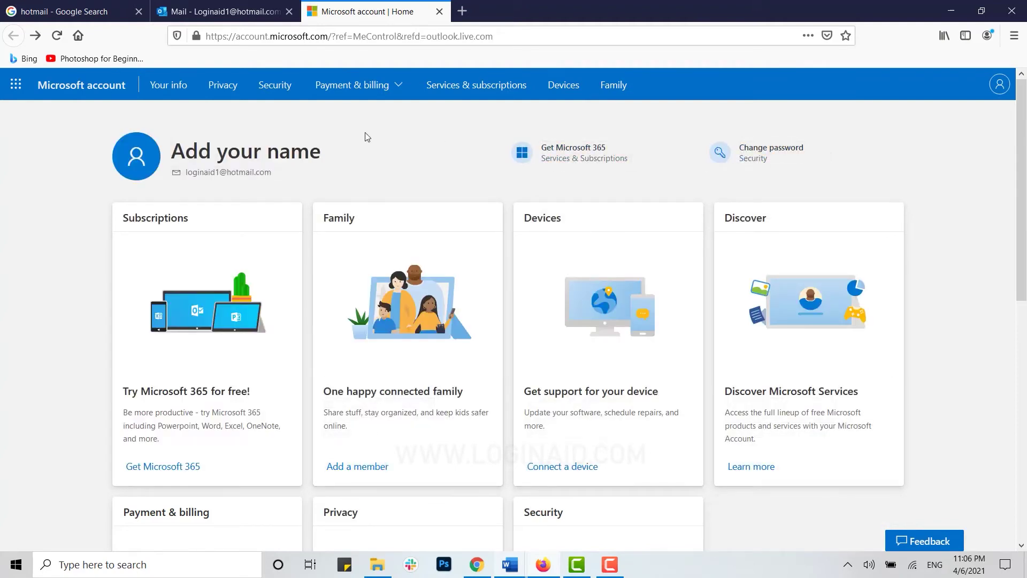
{"action": "left_click", "coordinate": [269, 91]}
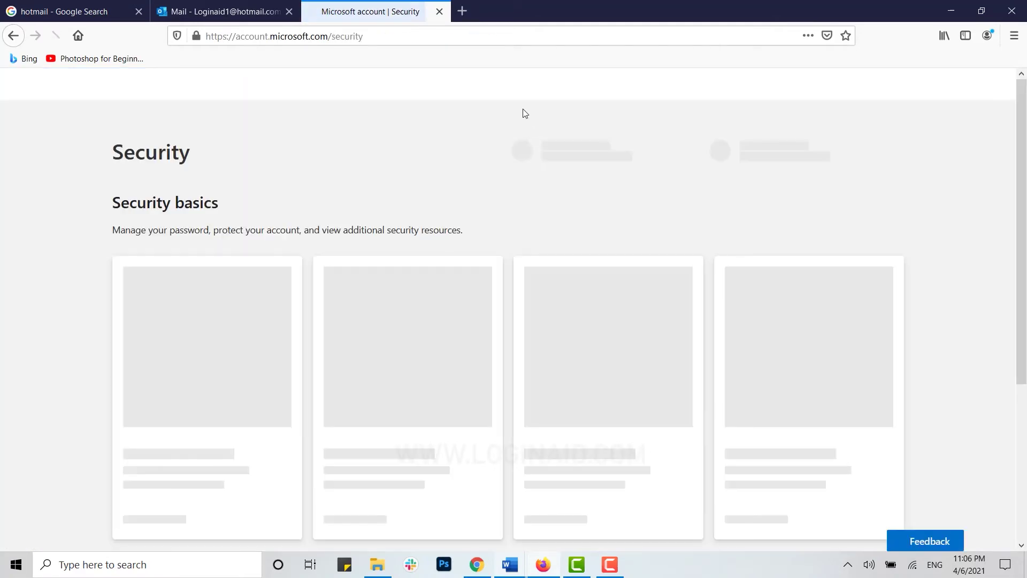
{"action": "scroll", "coordinate": [434, 225], "scroll_direction": "down", "scroll_amount": 2}
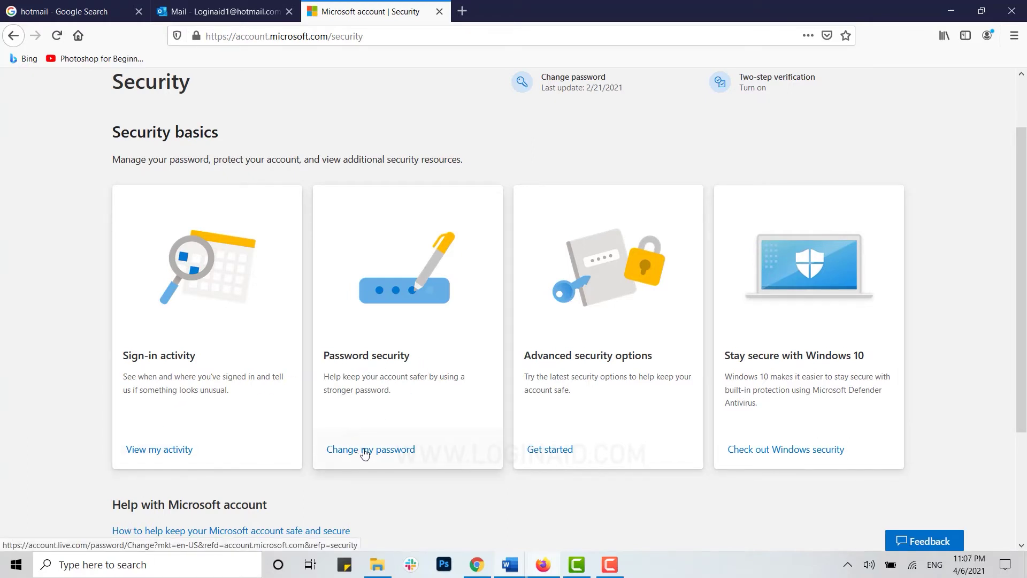
{"action": "left_click", "coordinate": [408, 454]}
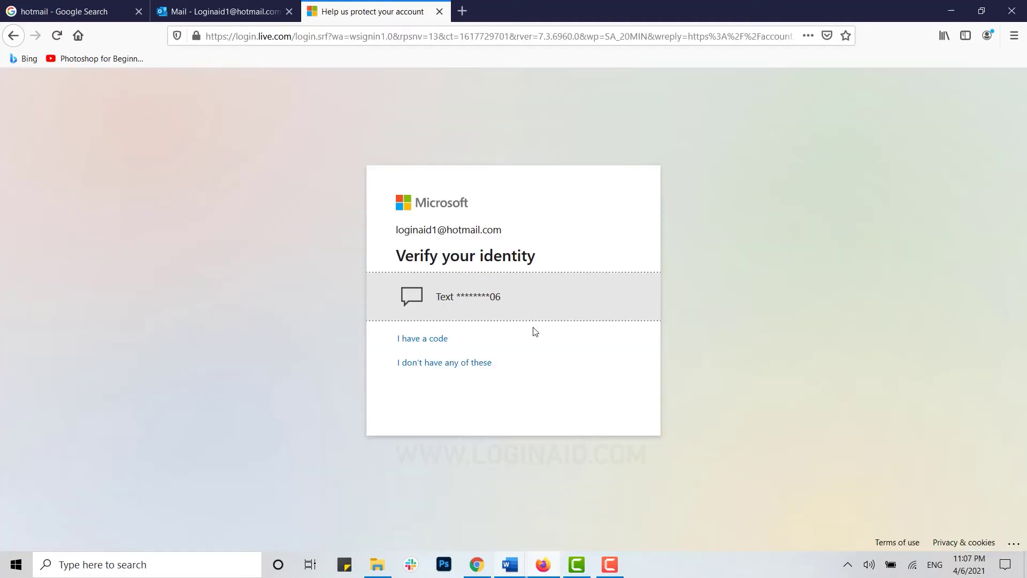
Verify identity by text message using the phone's last four digits and the received code.
{"action": "left_click", "coordinate": [466, 303]}
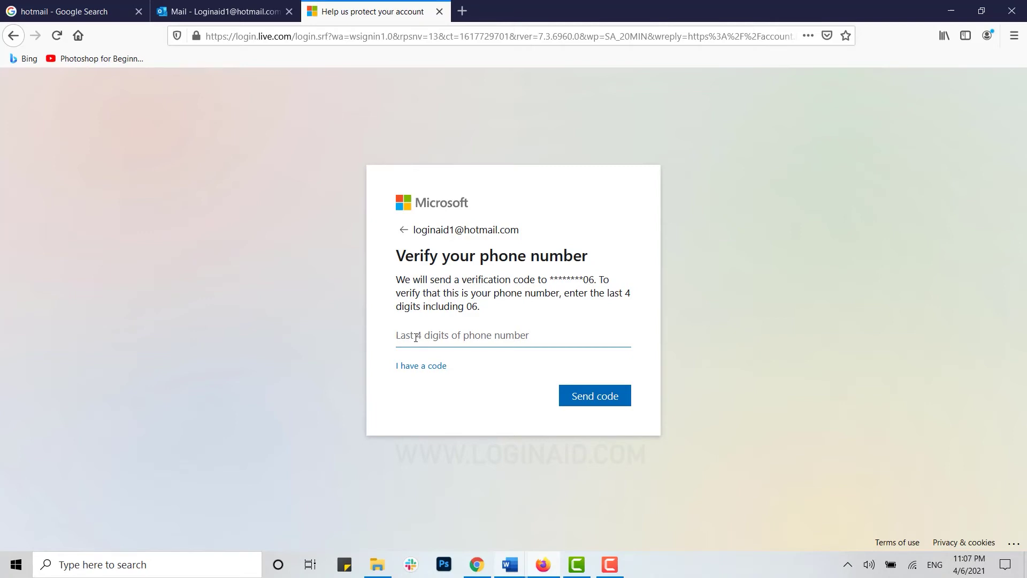
{"action": "type", "text": "9506"}
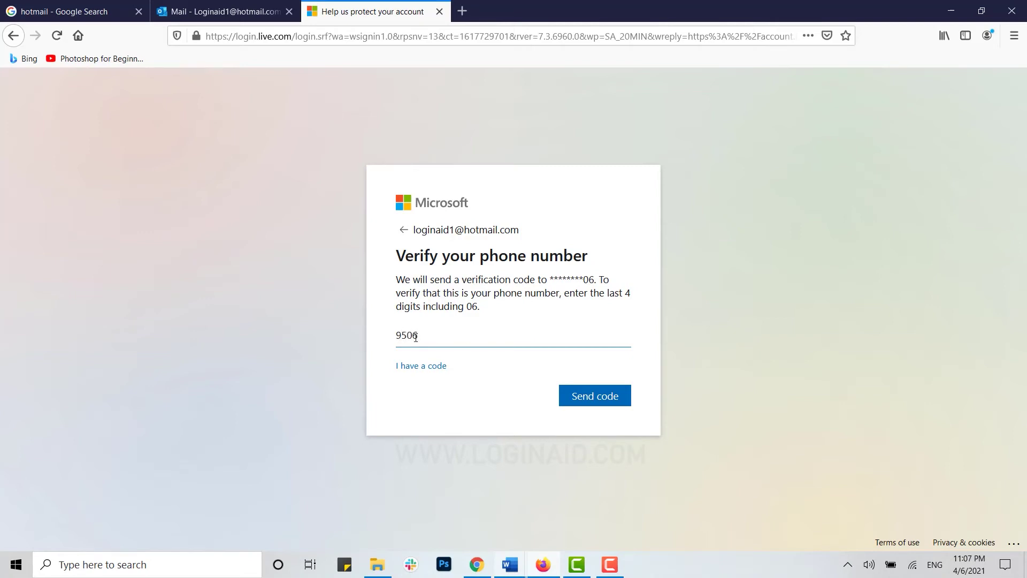
{"action": "left_click", "coordinate": [608, 402]}
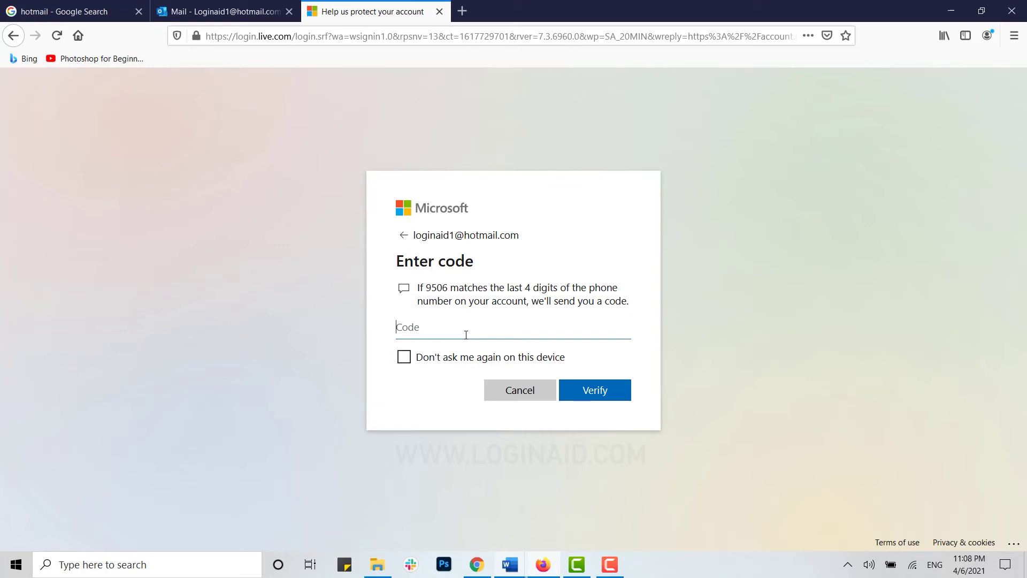
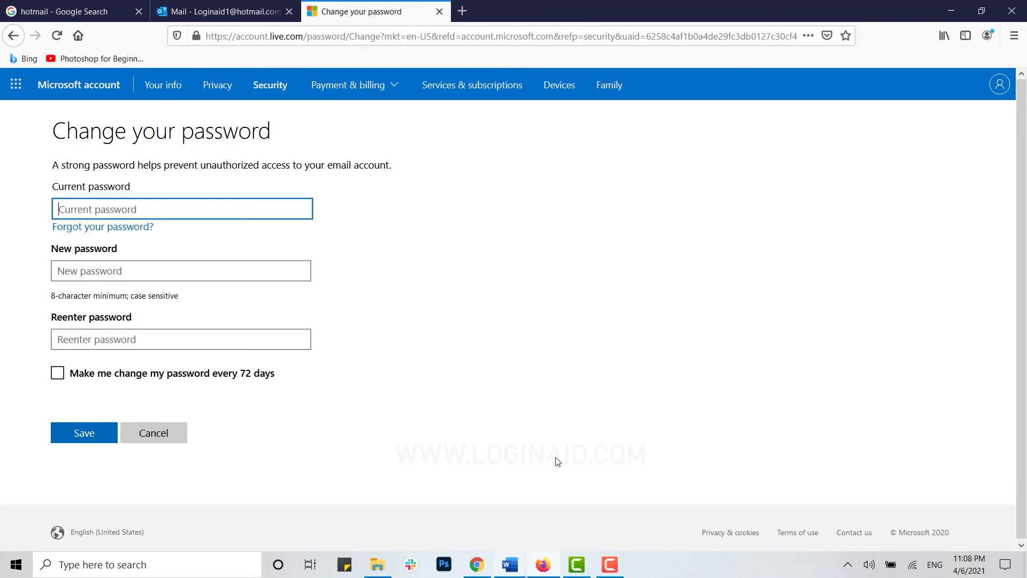
Enter the current password and the new password twice, then save the change.
{"action": "key", "text": "ctrl+v"}
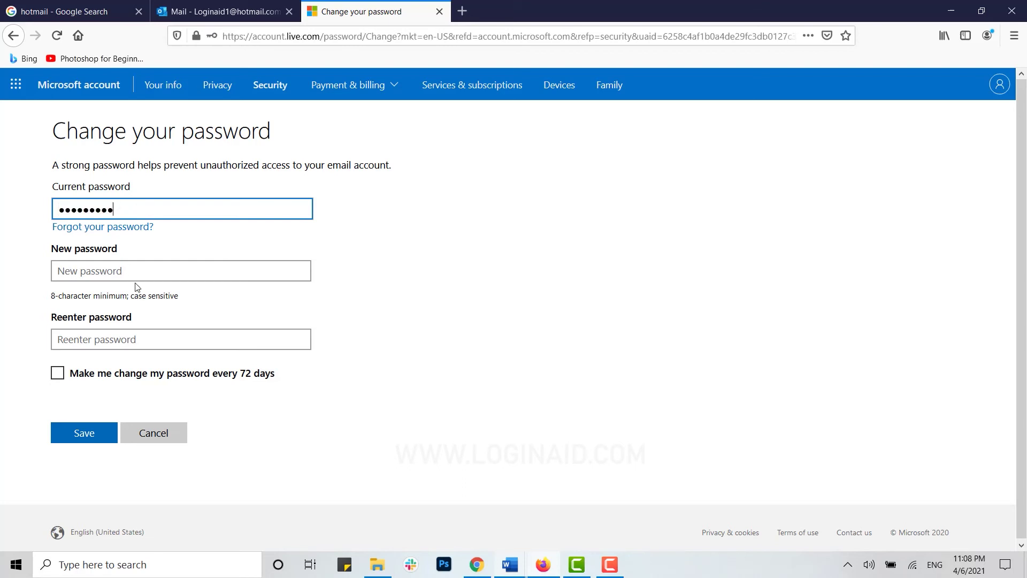
{"action": "left_click", "coordinate": [137, 273]}
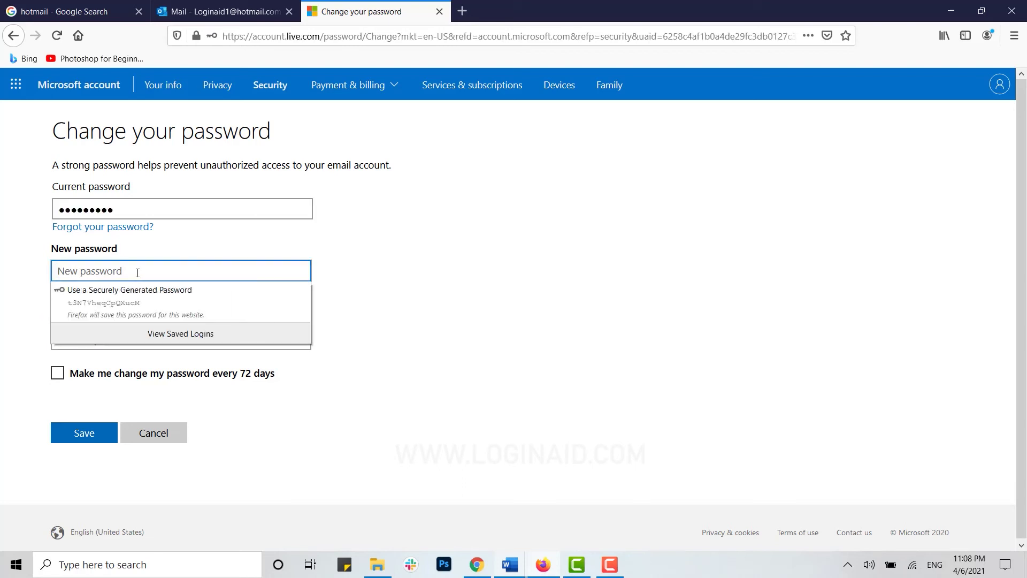
{"action": "type", "text": "••••••••"}
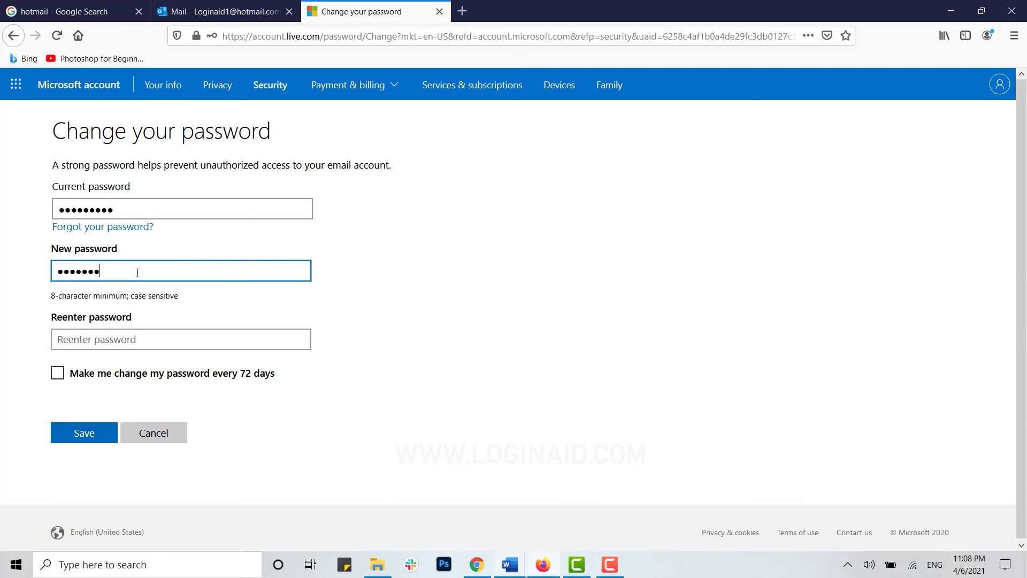
{"action": "type", "text": "••"}
{"action": "left_click", "coordinate": [91, 345]}
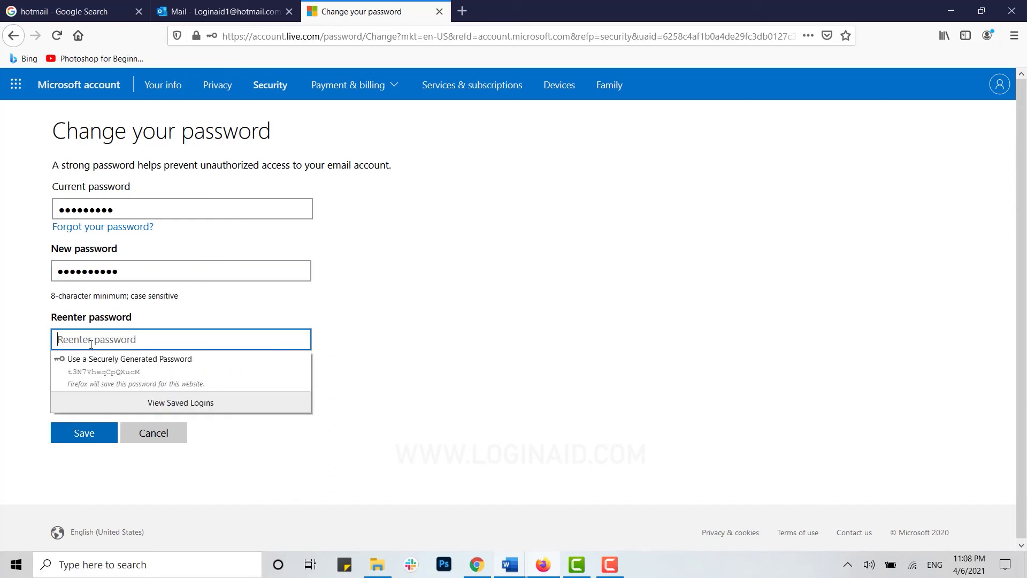
{"action": "type", "text": "••••••"}
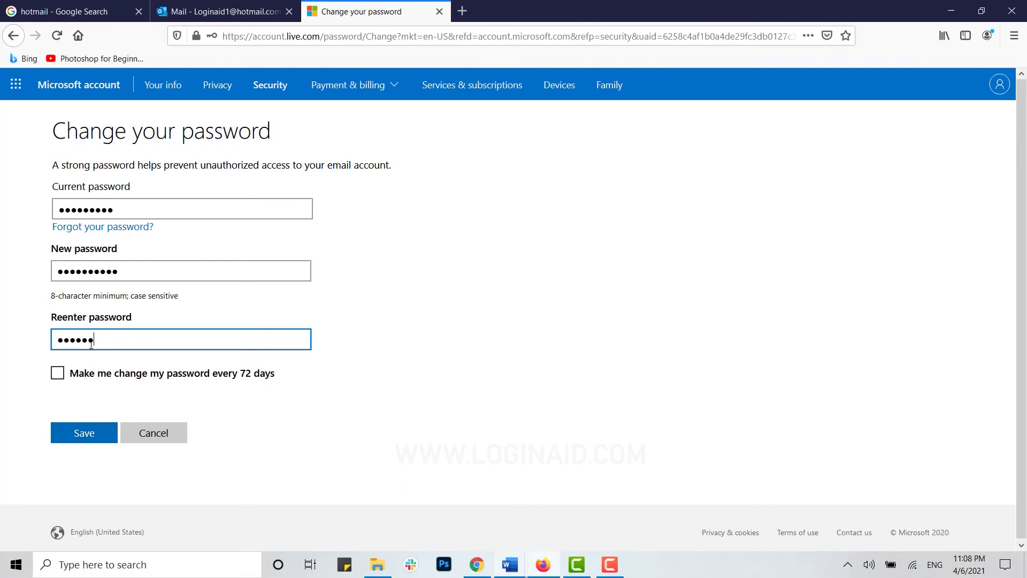
{"action": "type", "text": "••••"}
{"action": "left_click_drag", "start_coordinate": [119, 343], "coordinate": [39, 337]}
{"action": "left_click", "coordinate": [80, 436]}
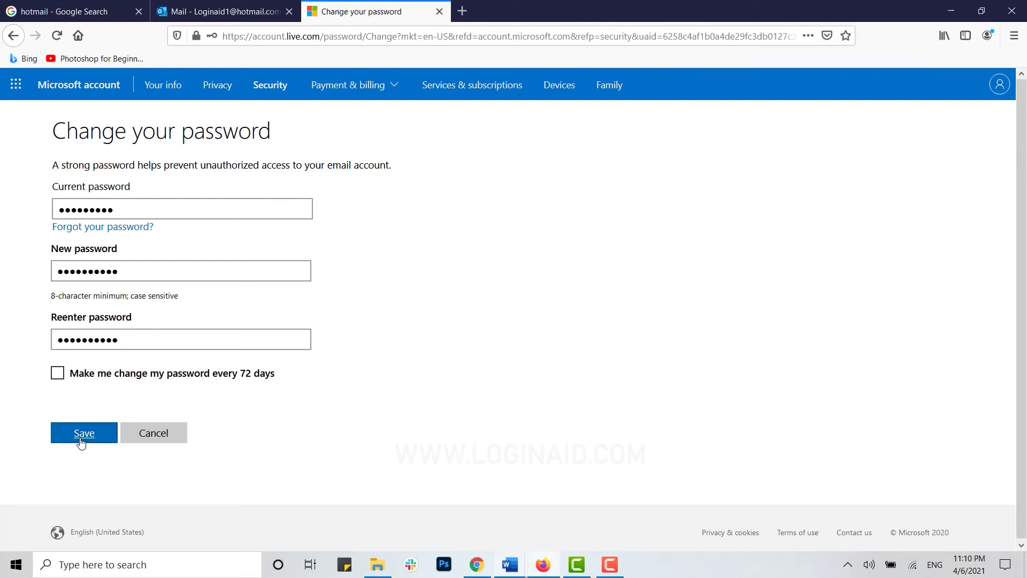